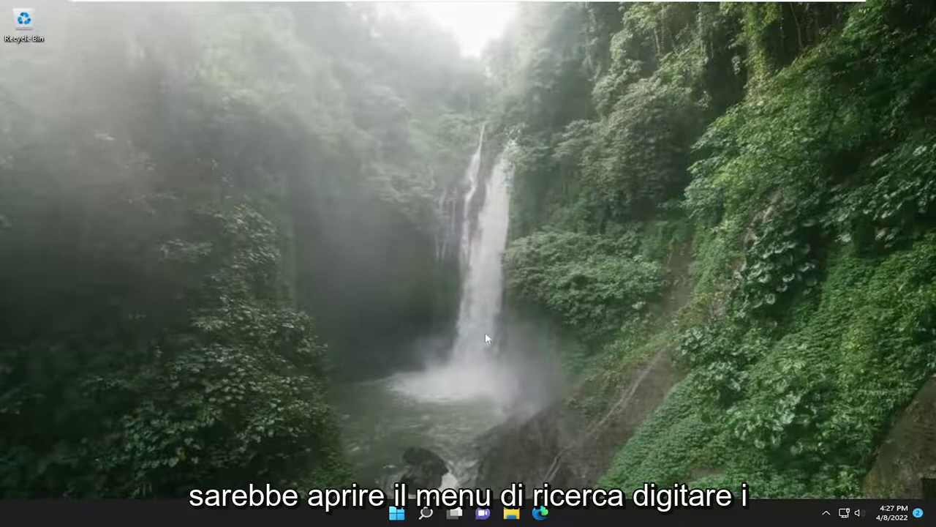
# Open Windows search from the taskbar
pyautogui.click(425, 513)
# Search 'services', open the Services console, and verify DNS Client is Running and Automatic
pyautogui.write('services')
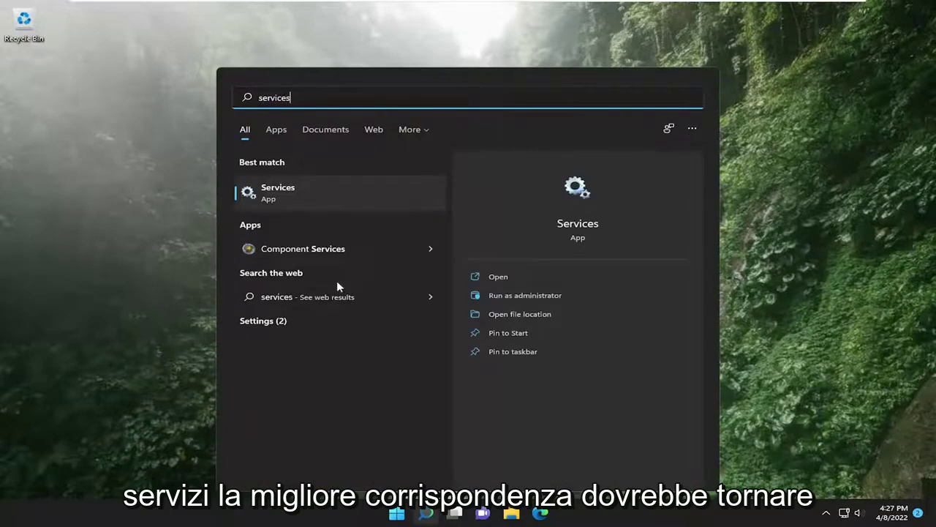
pyautogui.click(294, 192)
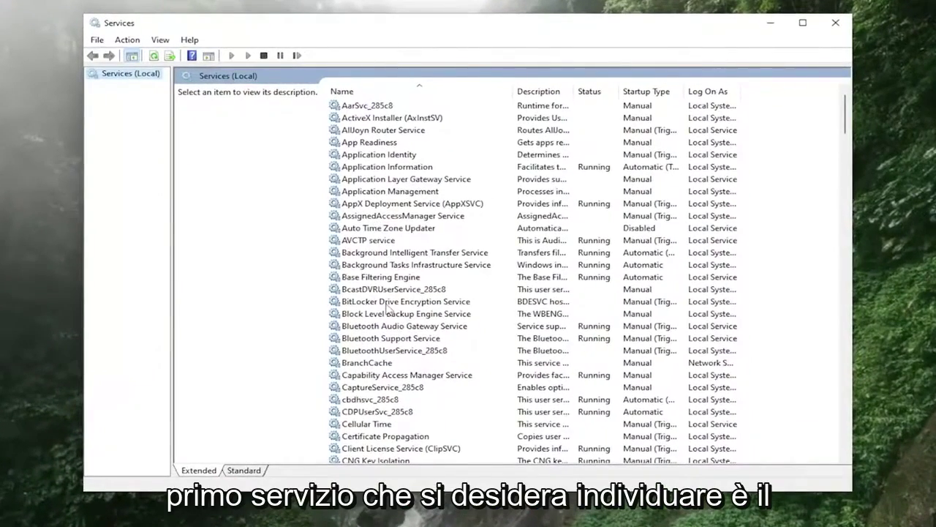
pyautogui.scroll(-7, 387, 308)
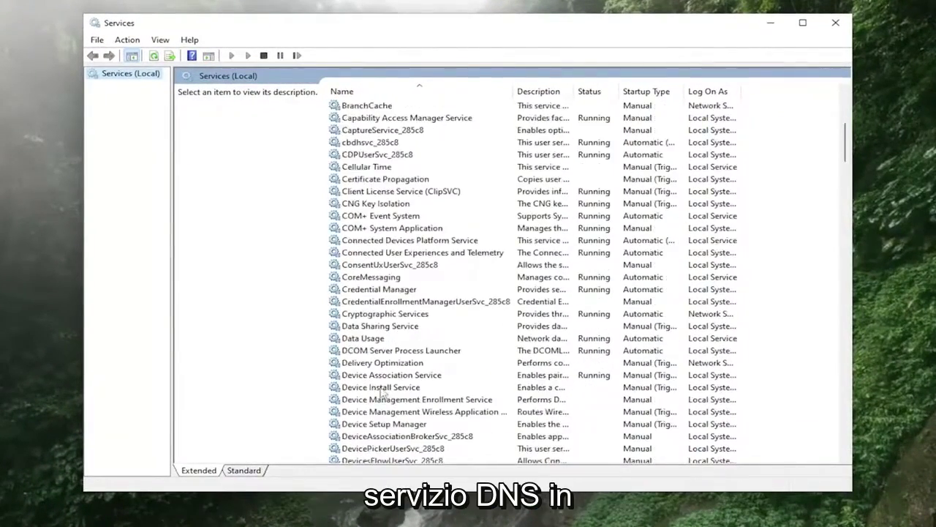
pyautogui.scroll(-6, 381, 392)
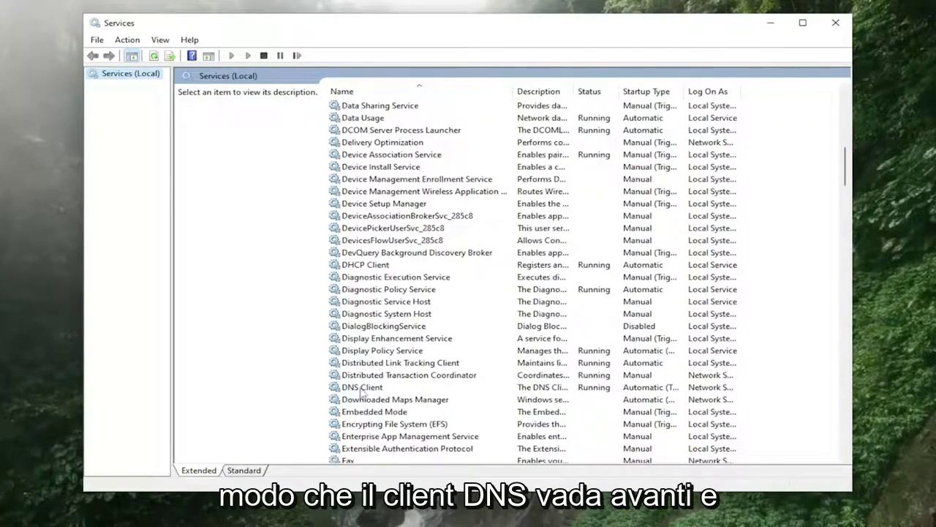
pyautogui.doubleClick(361, 388)
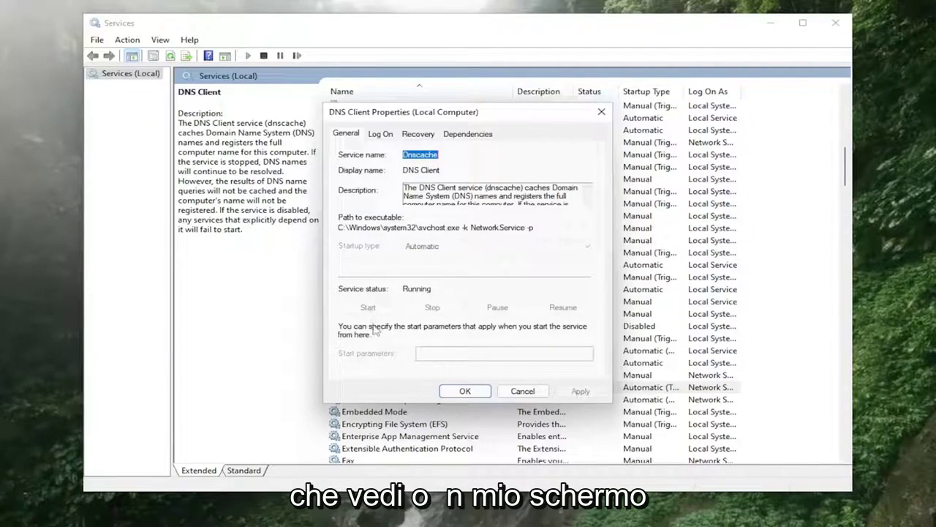
pyautogui.click(463, 392)
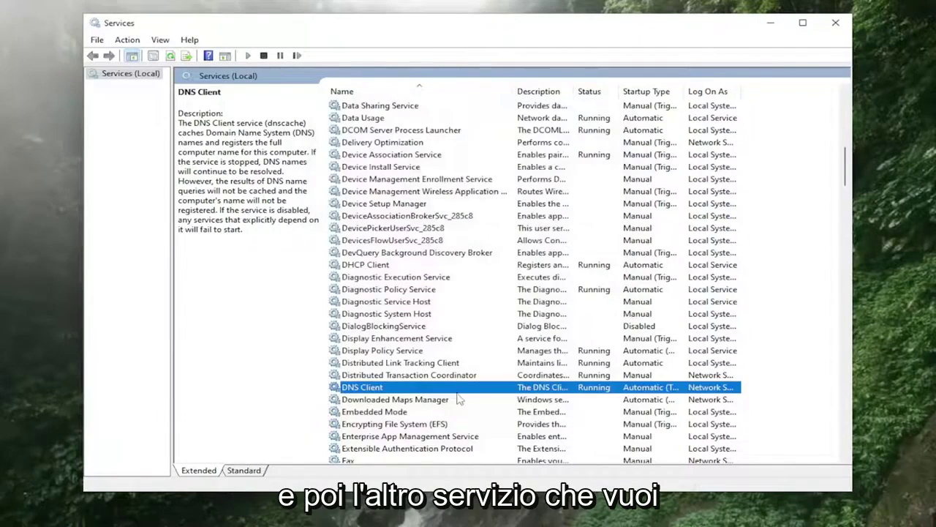
# Verify DHCP Client is Running with Automatic startup, then close the Services console
pyautogui.click(352, 266)
pyautogui.doubleClick(353, 267)
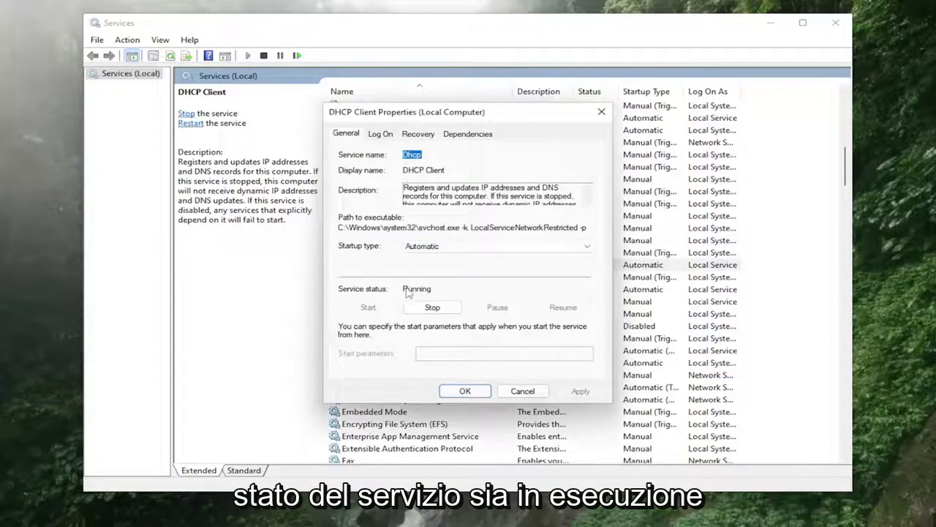
pyautogui.click(465, 391)
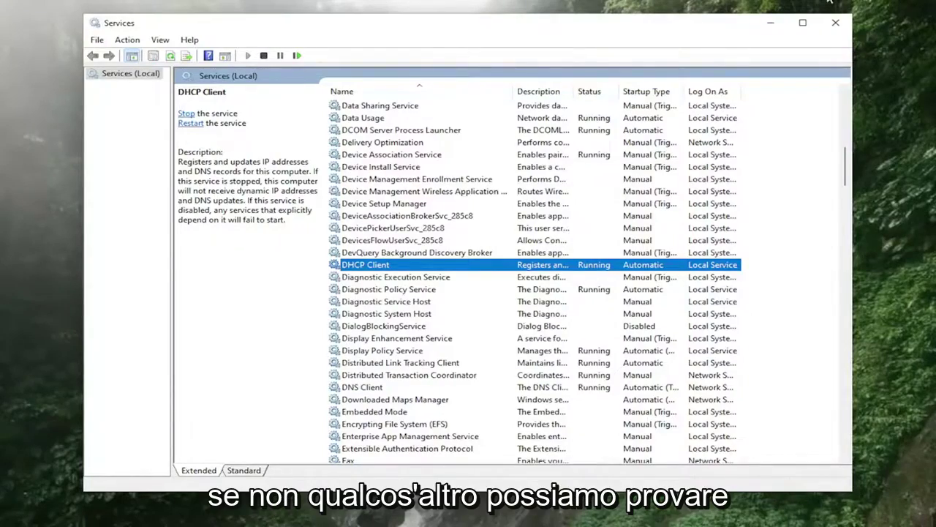
pyautogui.click(835, 23)
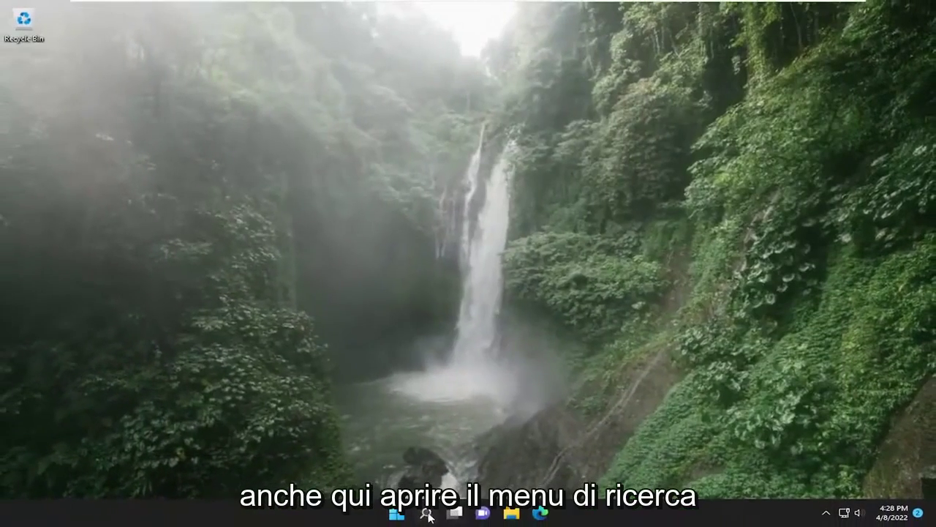
# Launch Command Prompt as administrator from a 'cmd' search and centre its window
pyautogui.click(423, 515)
pyautogui.write('cmd')
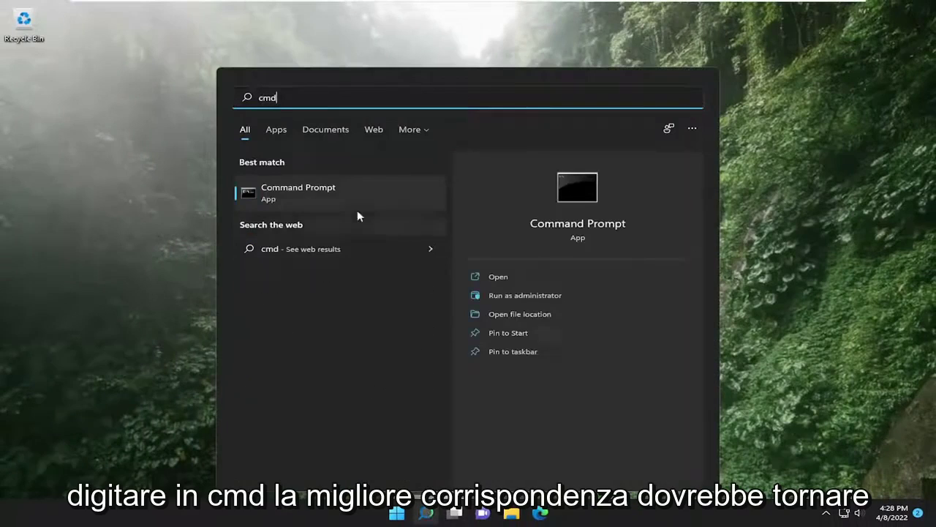
pyautogui.rightClick(313, 193)
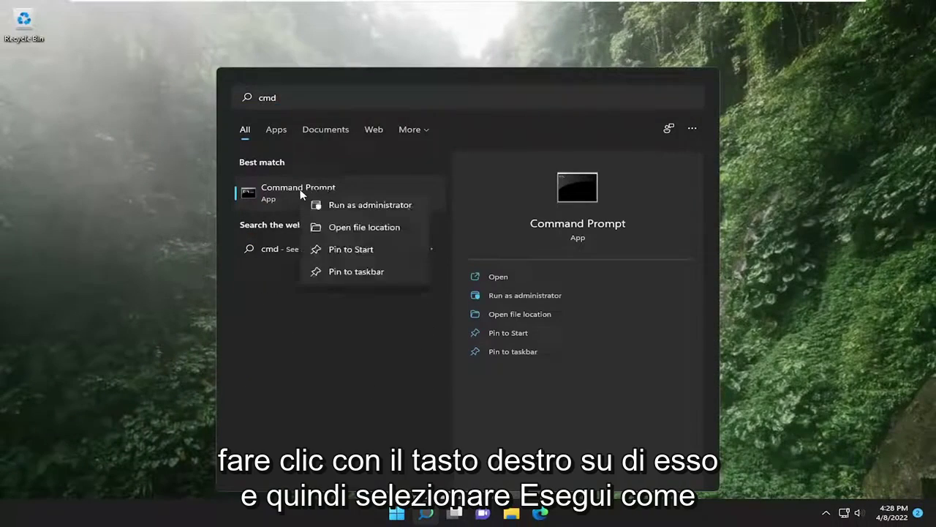
pyautogui.click(346, 206)
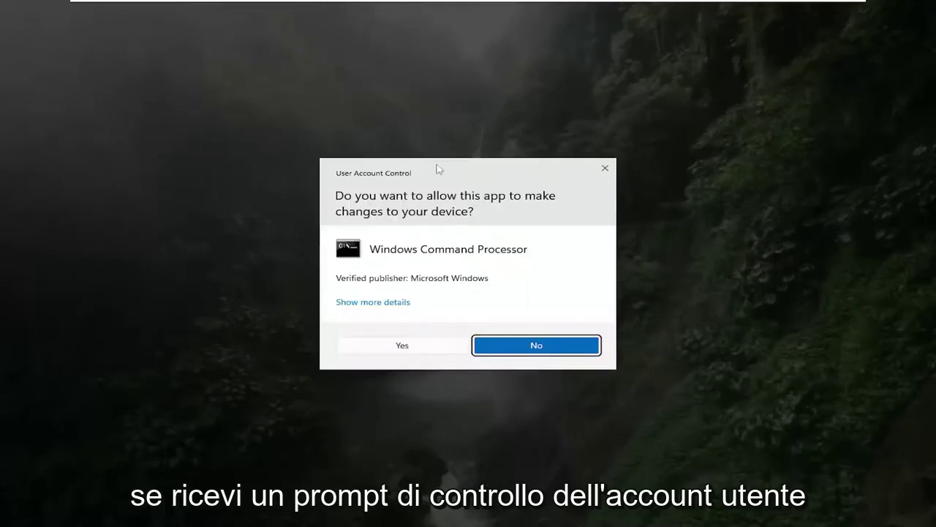
pyautogui.click(399, 345)
pyautogui.moveTo(318, 21); pyautogui.dragTo(445, 85)
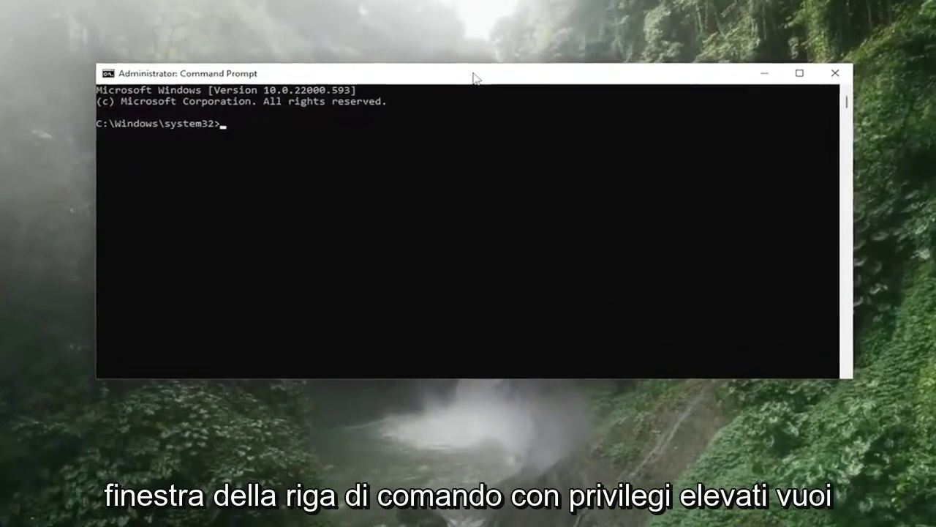
# Run ipconfig /flushdns to clear the DNS resolver cache
pyautogui.write('ipconfig /flushdns')
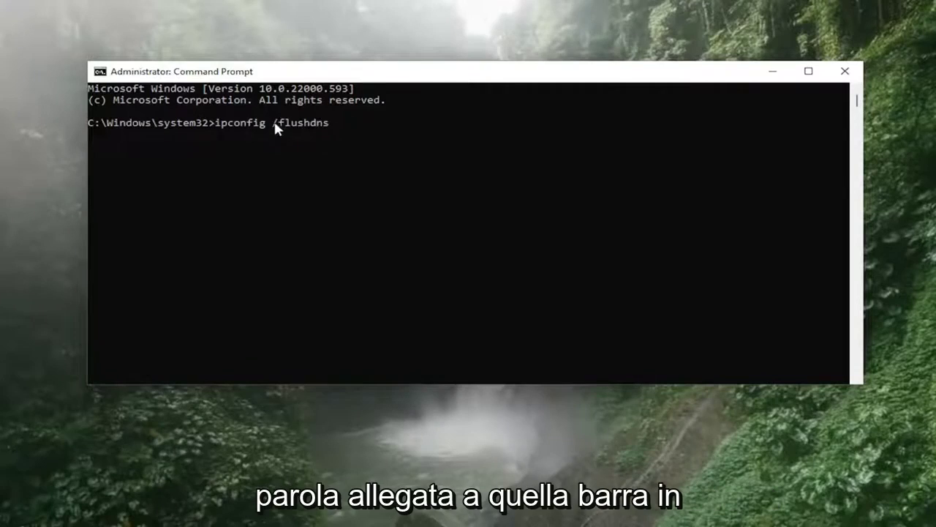
pyautogui.press('Return')
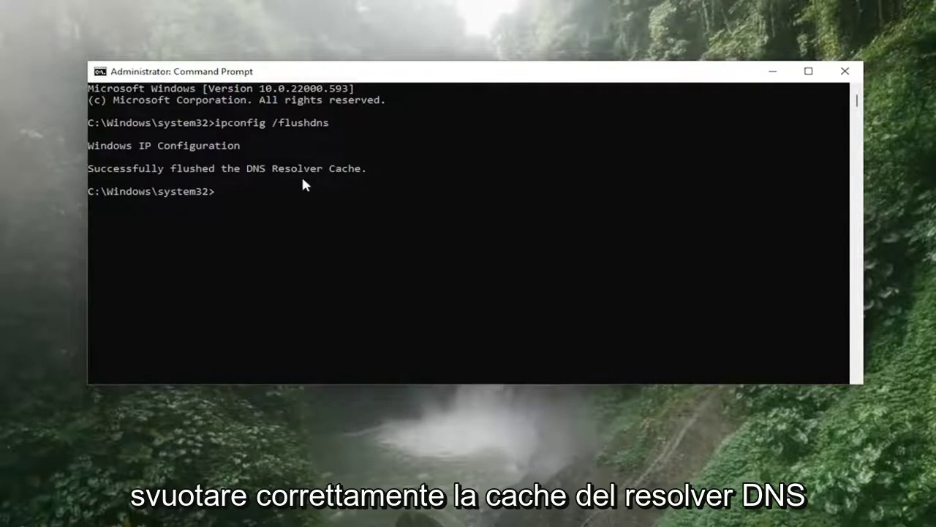
# Run netsh winsock reset to reset the Winsock catalog
pyautogui.write('netsh ')
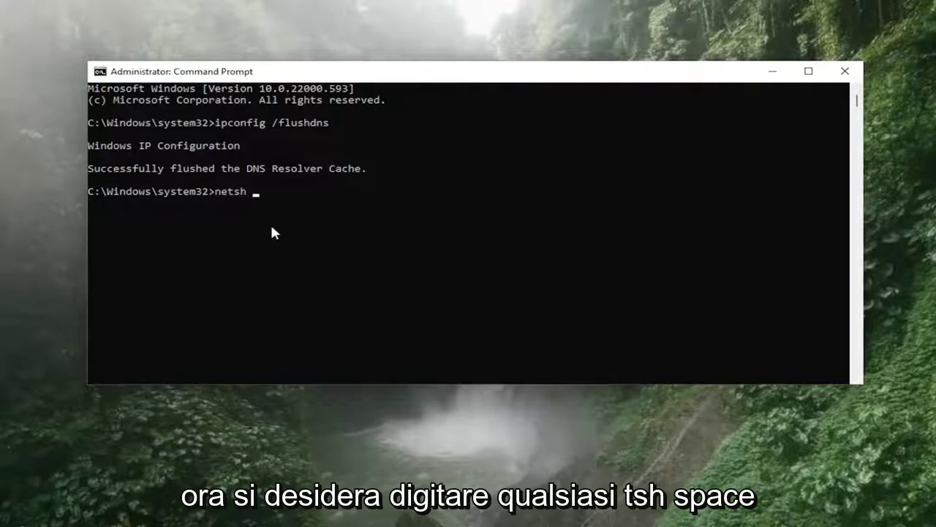
pyautogui.write('winsock reset')
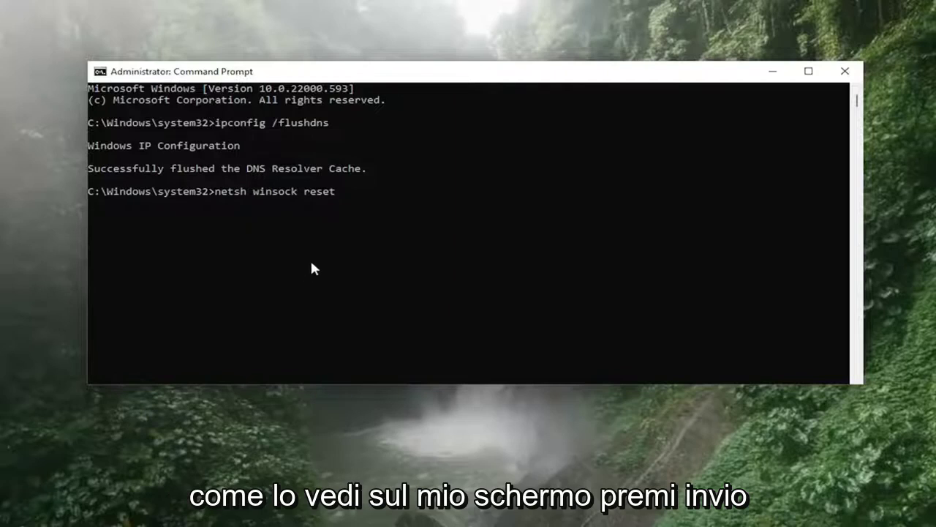
pyautogui.press('Return')
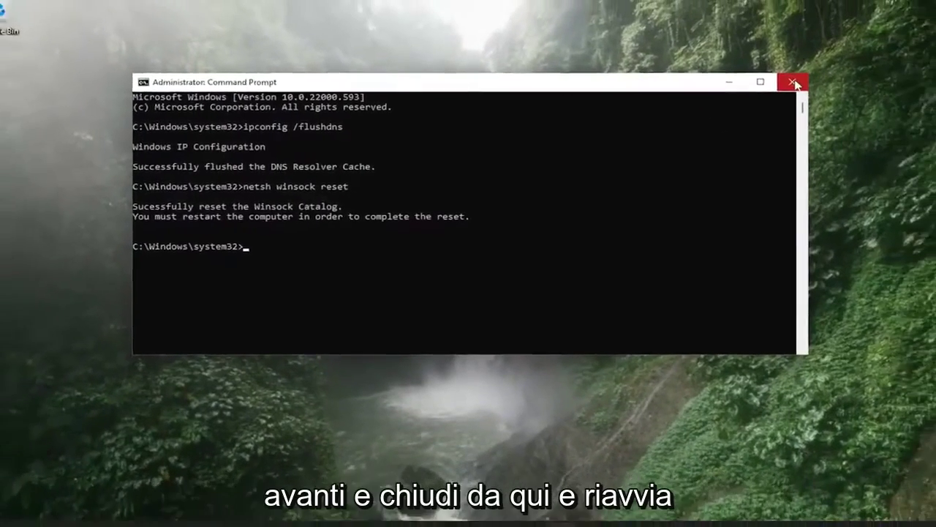
# Close Command Prompt and restart the computer via Start's Shut down or sign out menu
pyautogui.click(834, 73)
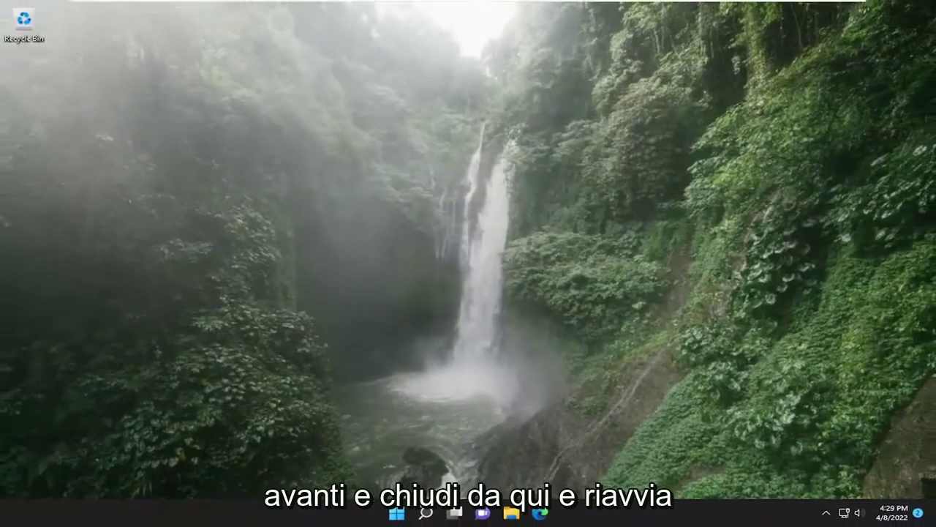
pyautogui.rightClick(395, 515)
pyautogui.moveTo(417, 467)
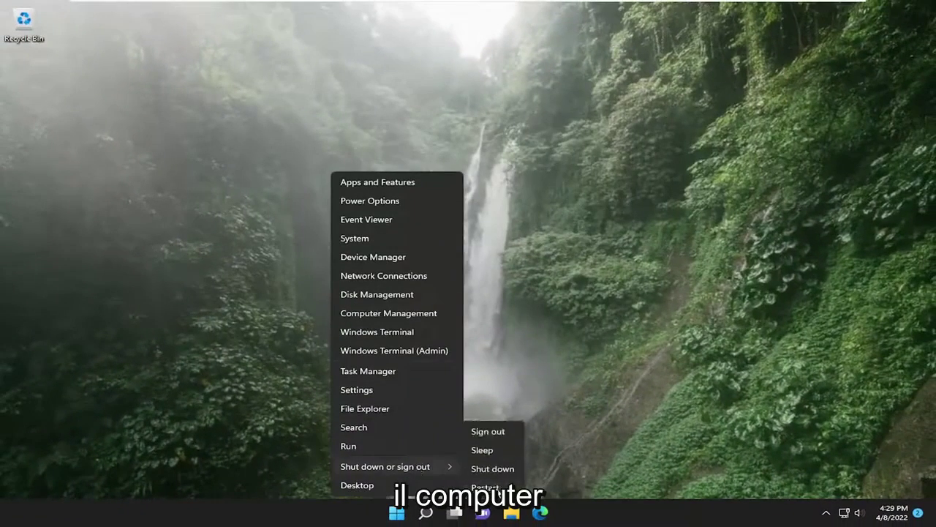
pyautogui.click(494, 485)
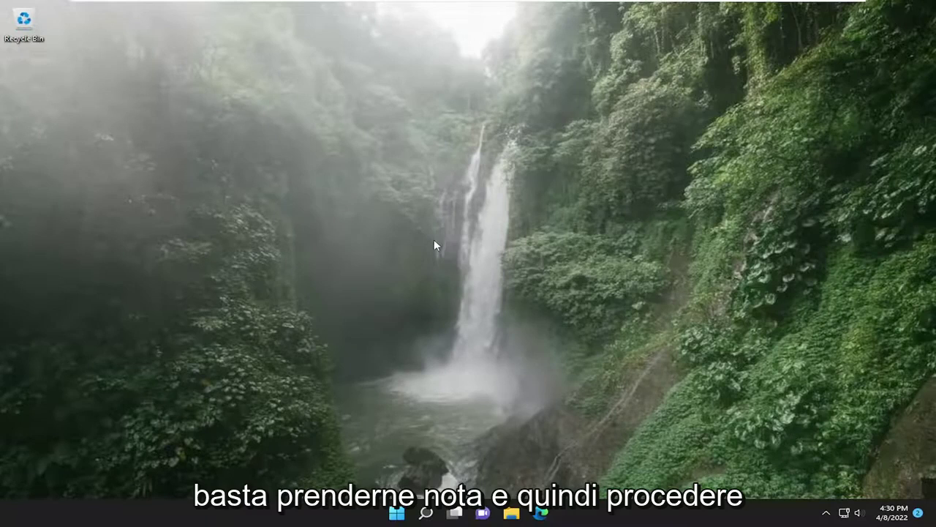
# Open Settings and go to Network & internet > Advanced network settings > Network reset
pyautogui.click(427, 512)
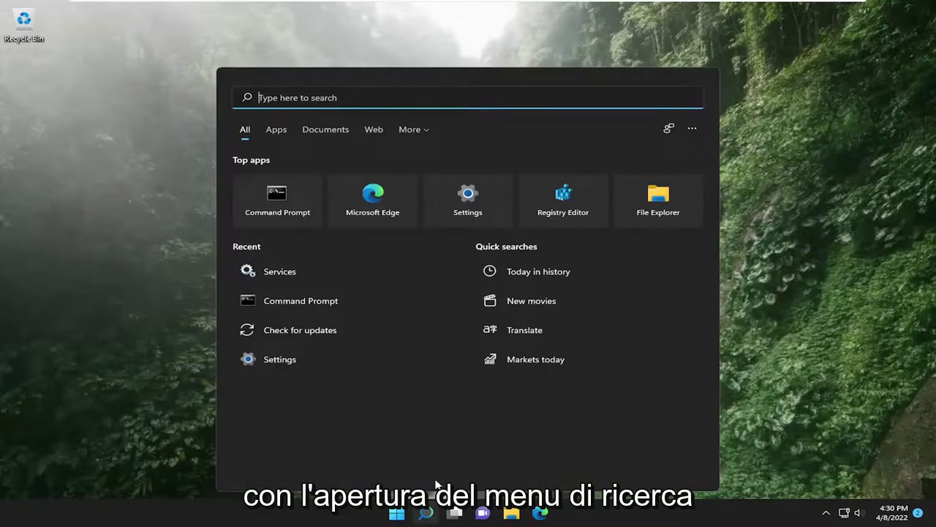
pyautogui.write('settings')
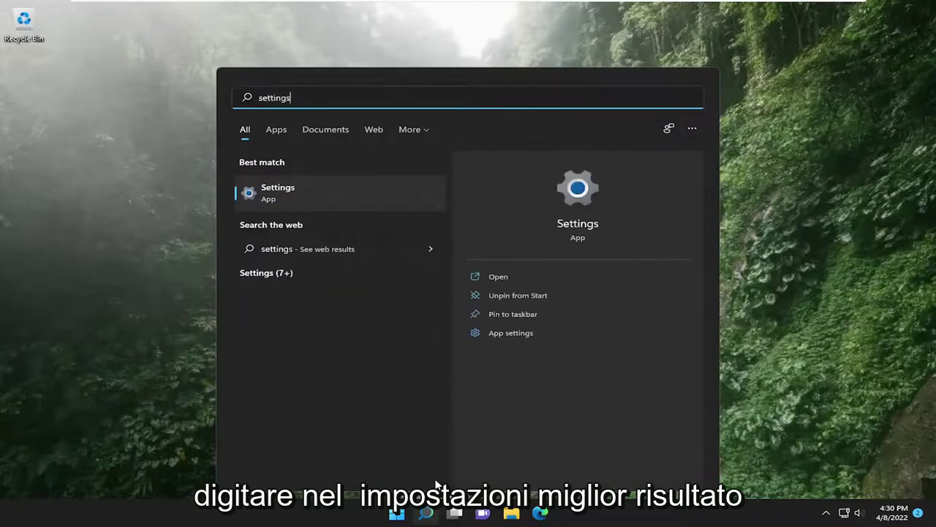
pyautogui.click(281, 195)
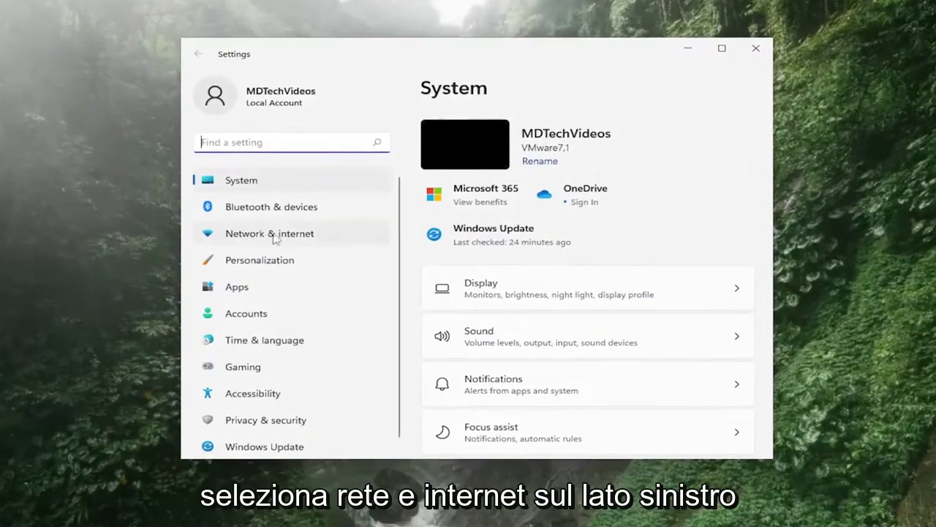
pyautogui.click(262, 238)
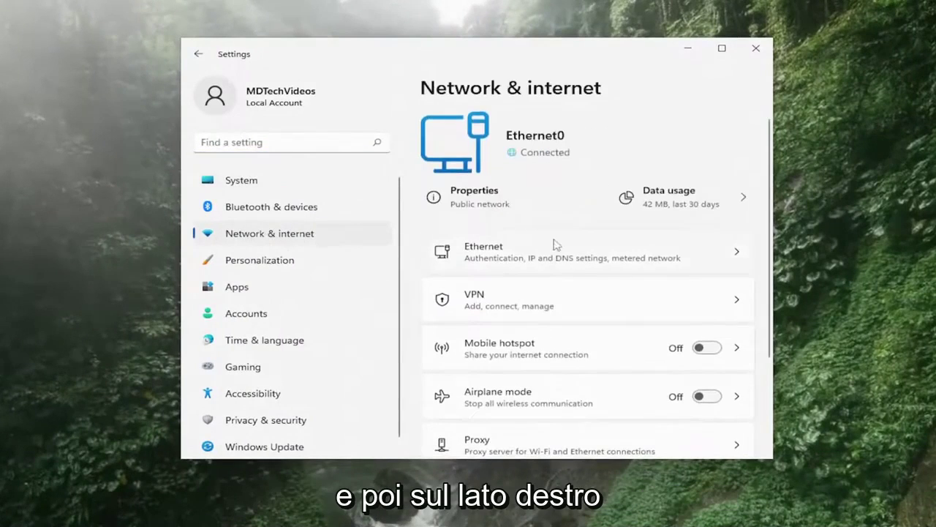
pyautogui.scroll(-3, 549, 276)
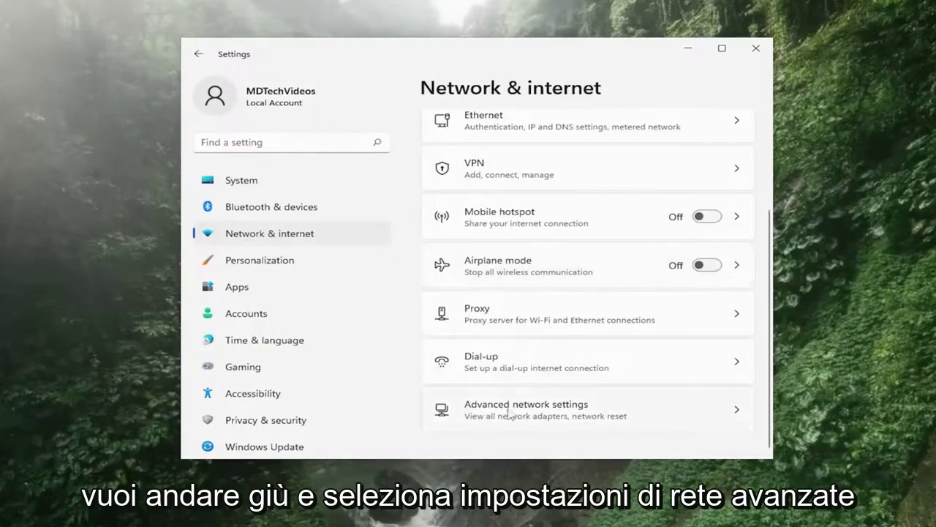
pyautogui.click(554, 412)
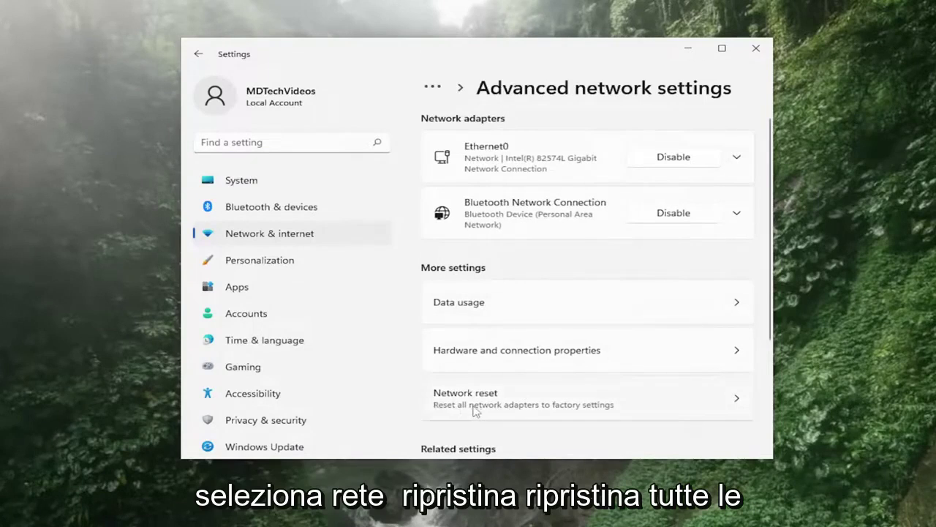
pyautogui.click(592, 407)
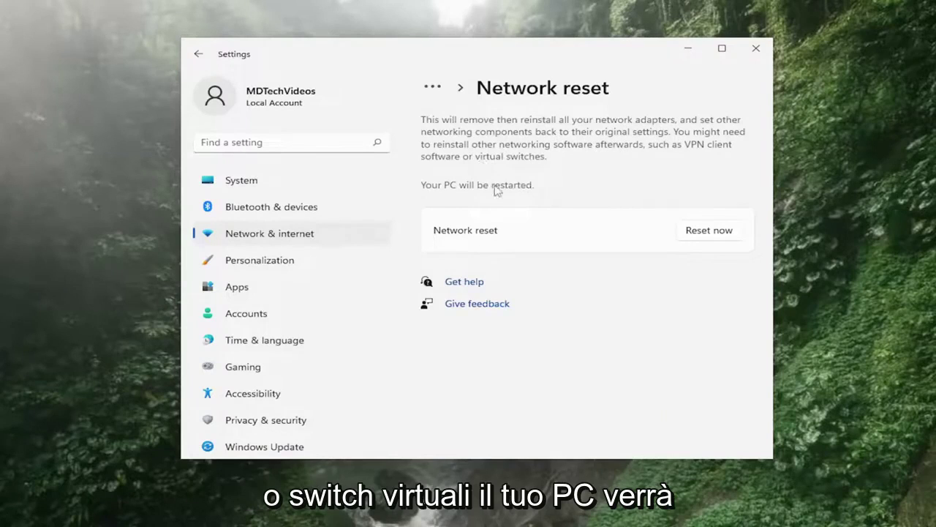
# Reset the network now, confirm with Yes, and dismiss the 5-minute shutdown notice
pyautogui.click(709, 231)
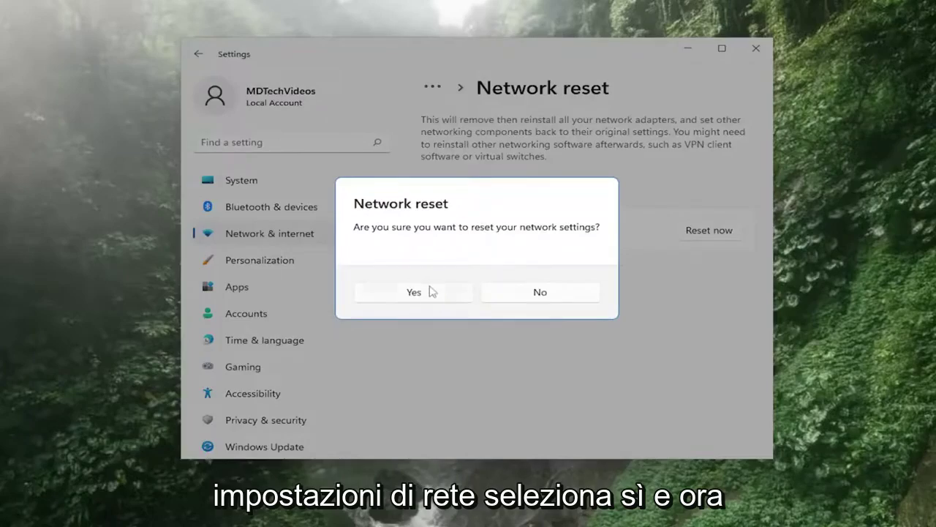
pyautogui.click(416, 291)
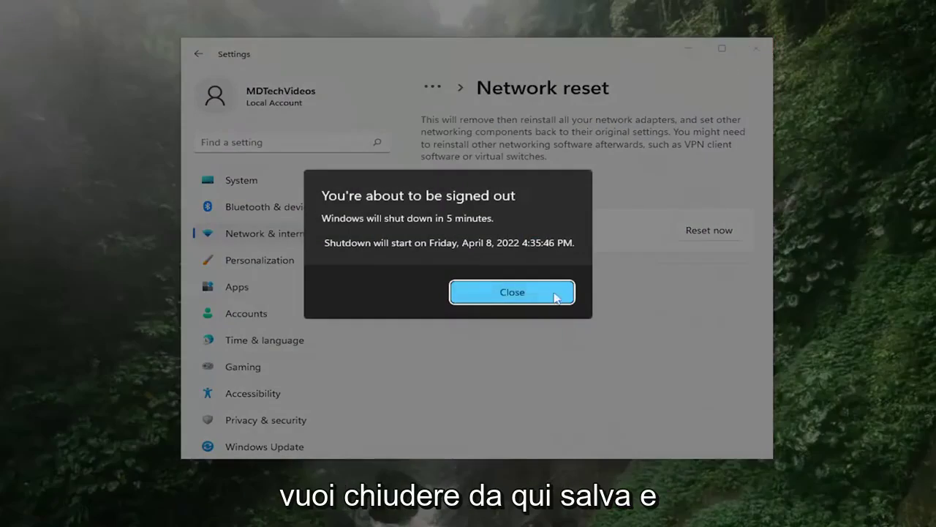
pyautogui.click(562, 293)
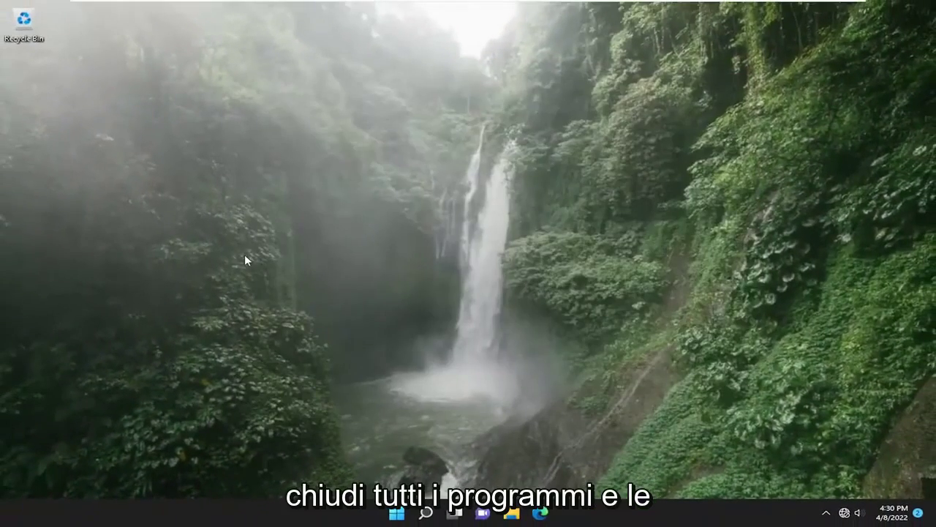